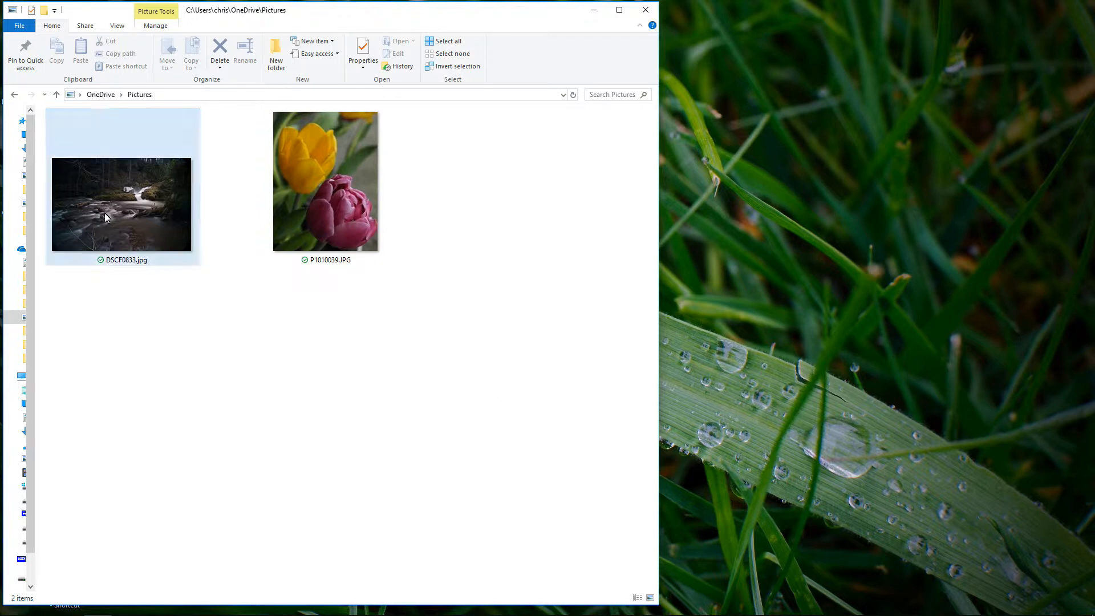
Step: Open DSCF0833.jpg for editing in Photos and set the crop aspect ratio to Widescreen - 16:9
double_click(128, 213)
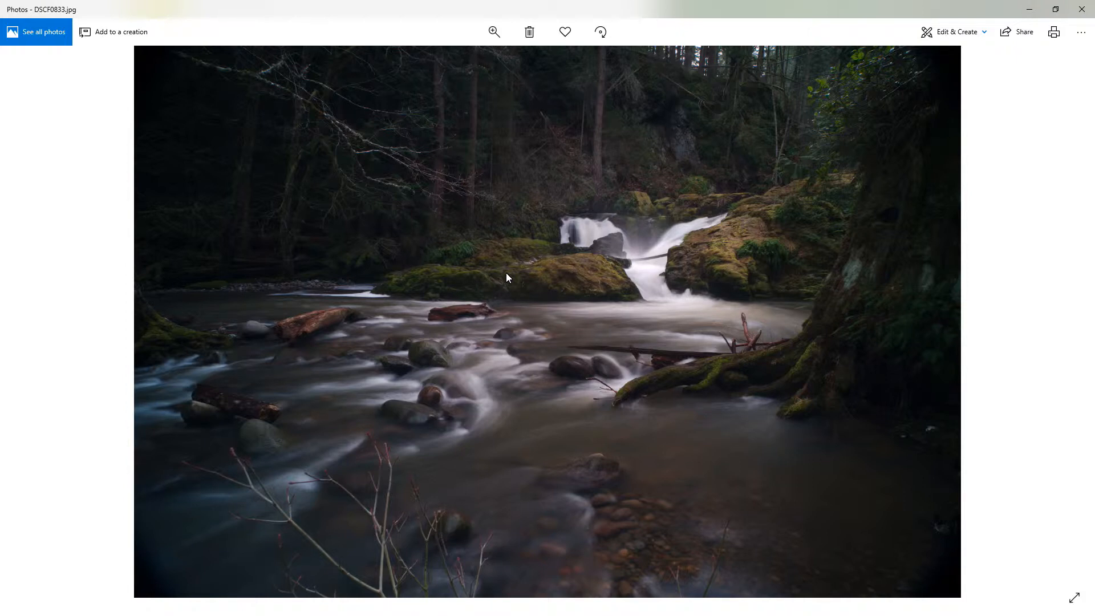
left_click(967, 33)
left_click(909, 73)
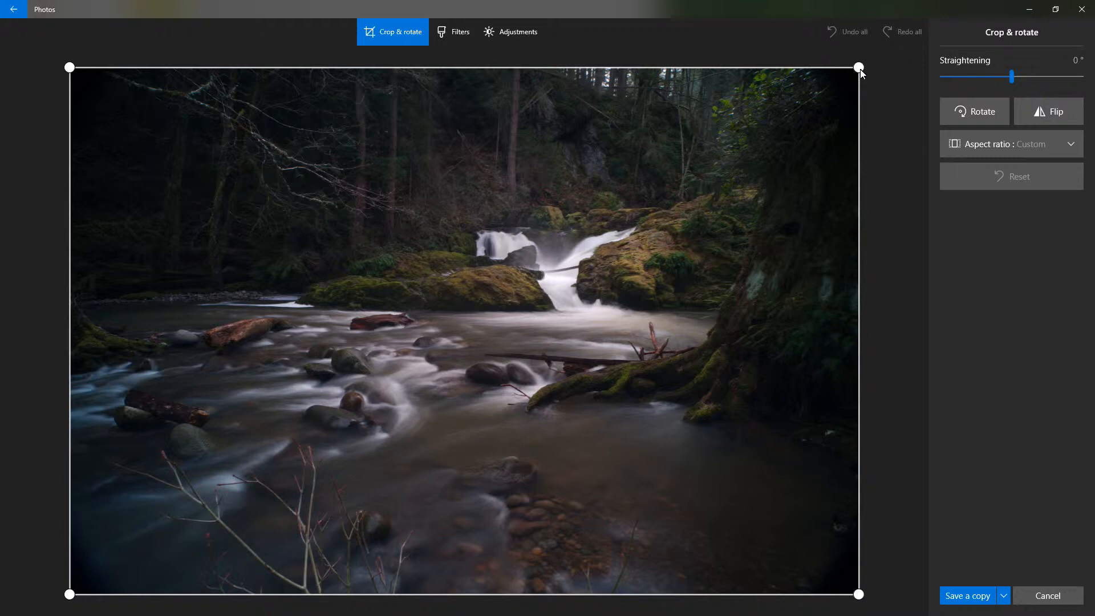
left_click(1068, 145)
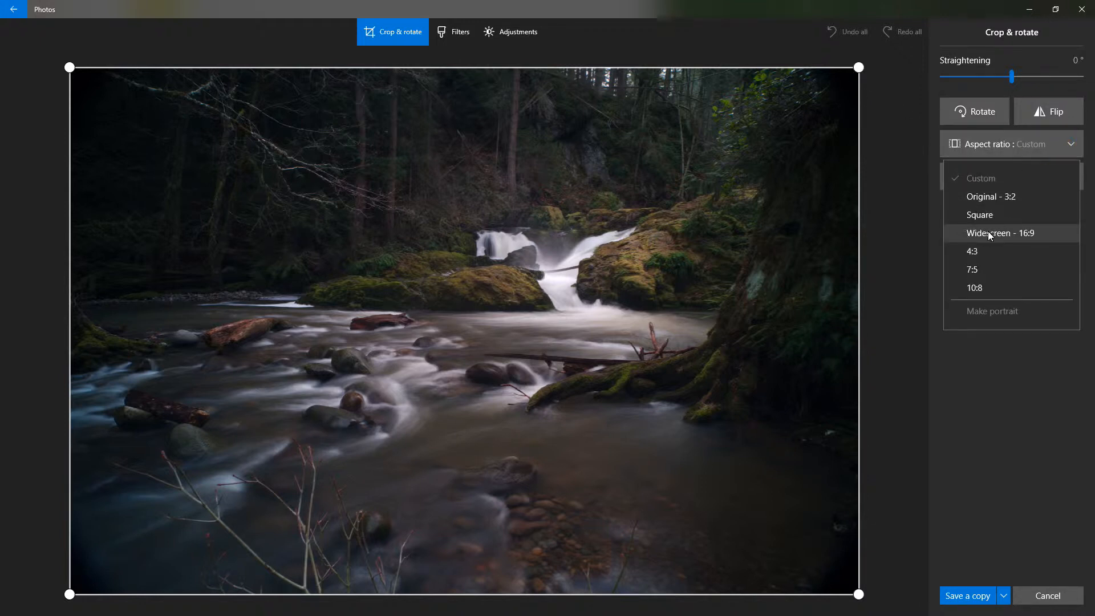
left_click(989, 233)
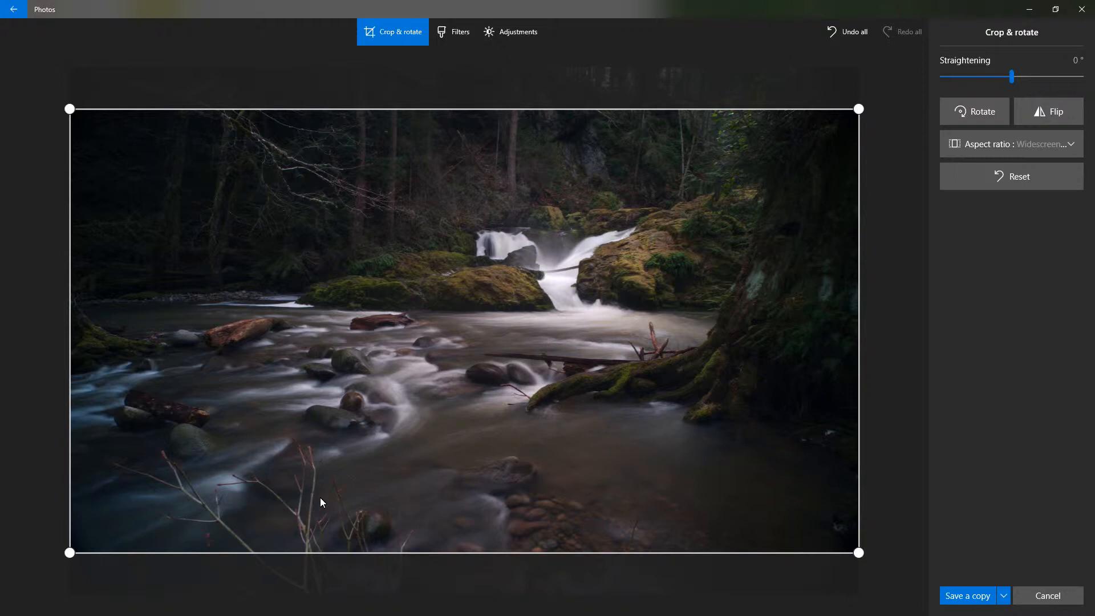
Step: Reposition the photo vertically inside the widescreen crop frame, trying higher and lower placements and settling with the waterfall slightly above the middle
mouse_move(519, 334)
left_mouse_down()
mouse_move(512, 314)
mouse_move(516, 381)
mouse_move(511, 310)
mouse_move(511, 338)
left_mouse_up()
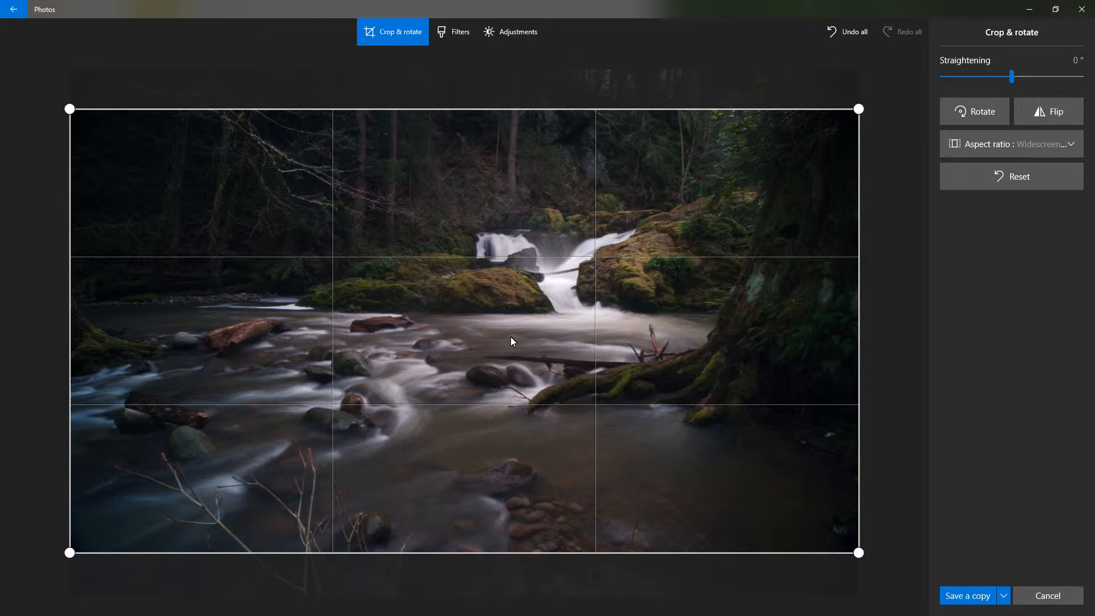
left_click_drag(510, 341, 517, 369)
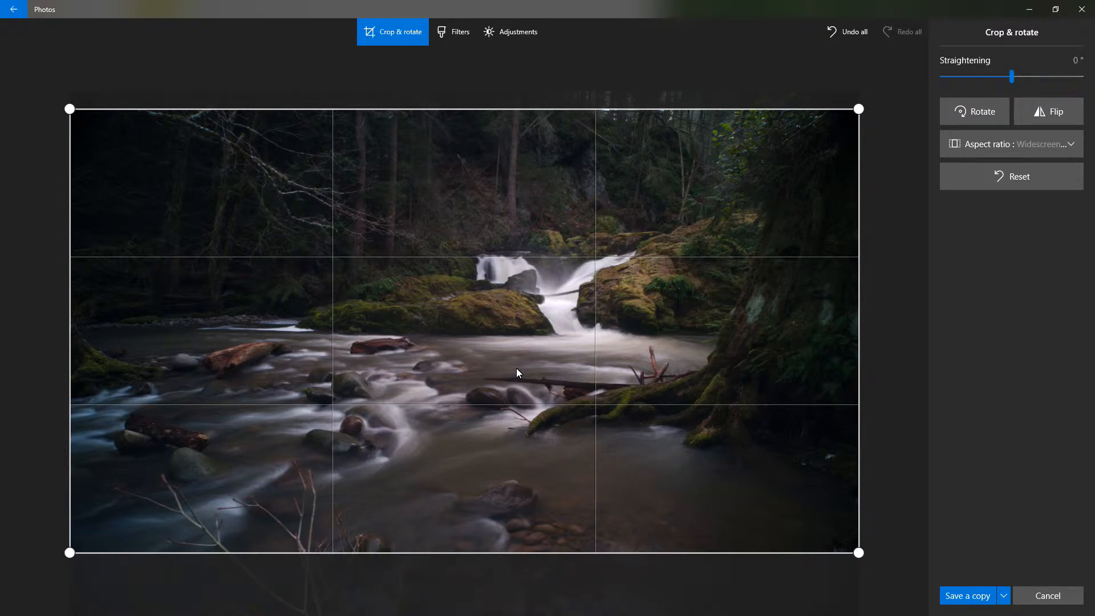
left_click_drag(517, 368, 535, 407)
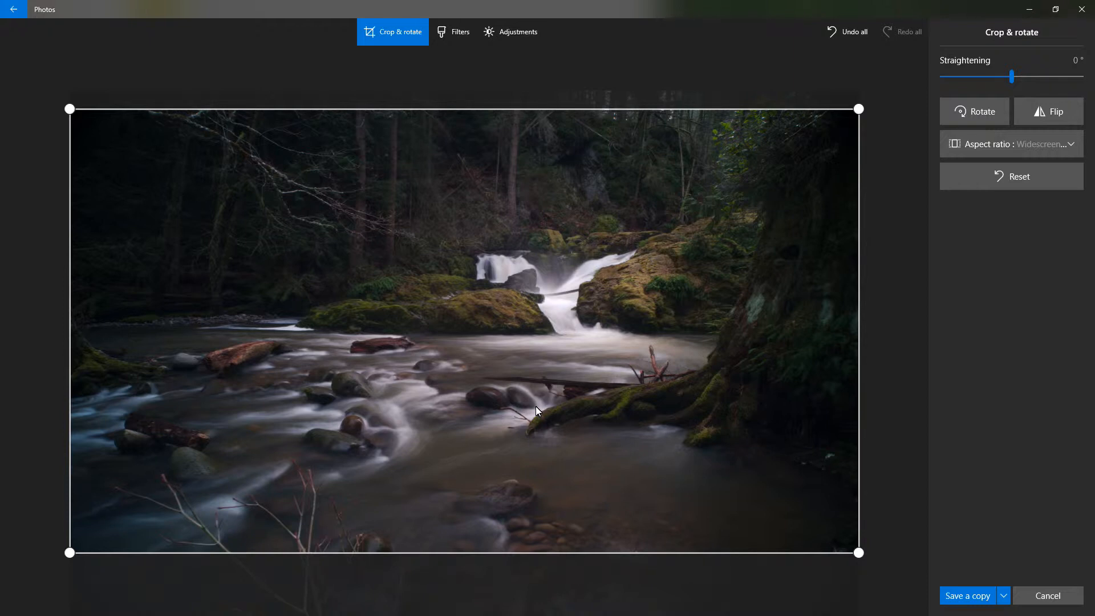
left_click_drag(428, 354, 428, 359)
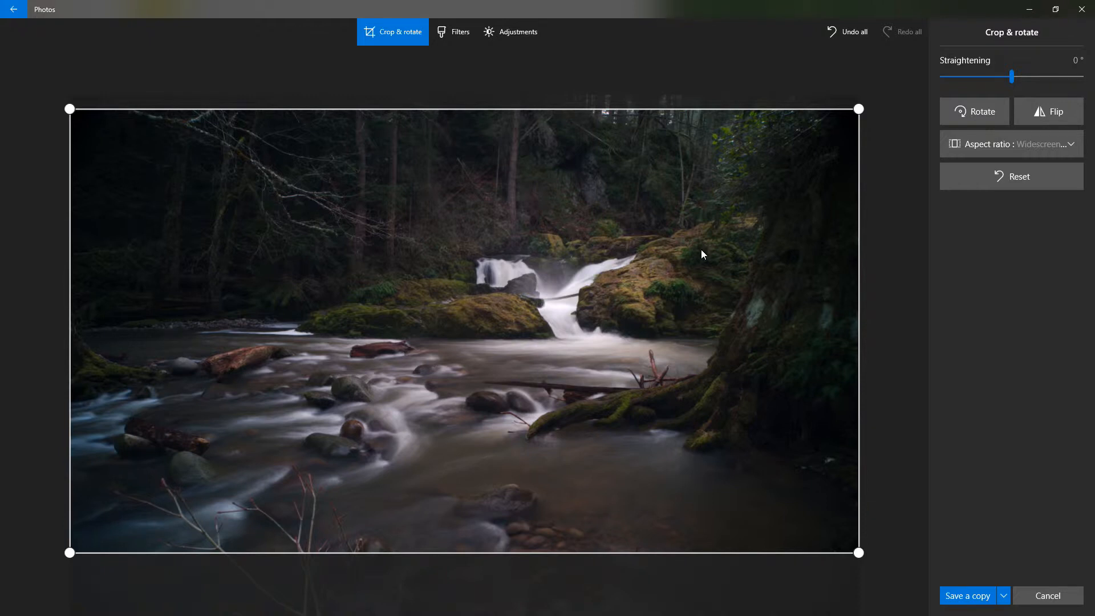
left_click_drag(672, 289, 685, 308)
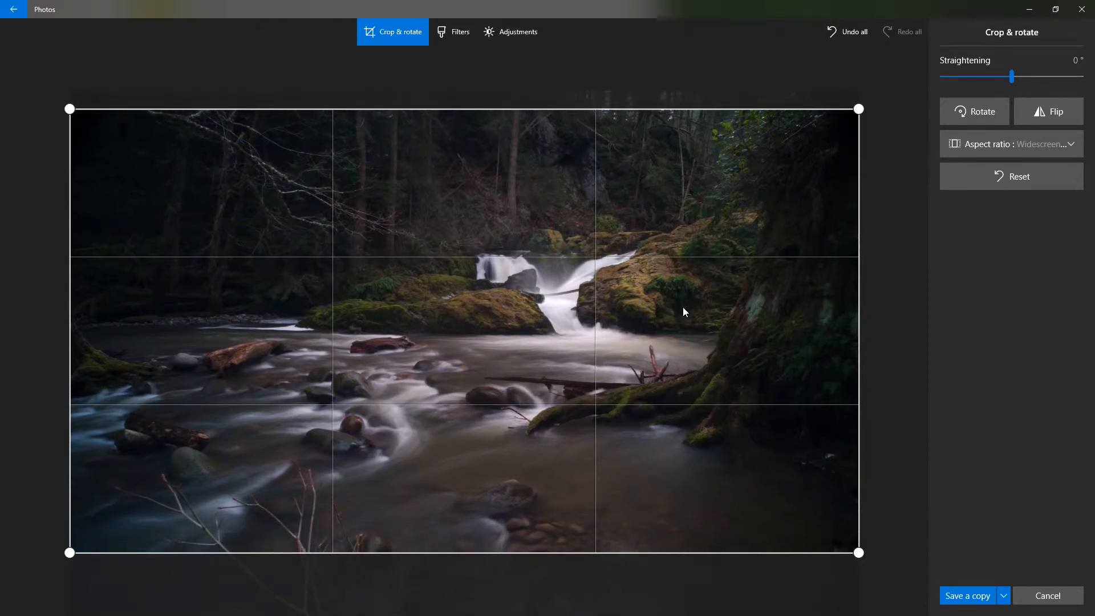
left_click_drag(683, 307, 684, 307)
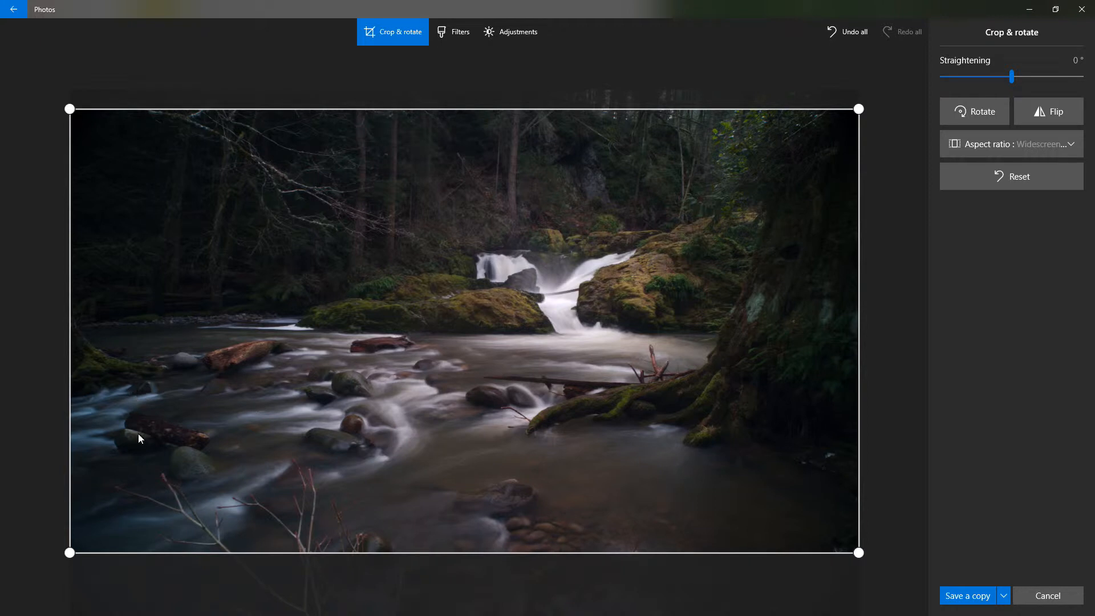
left_click_drag(425, 345, 364, 353)
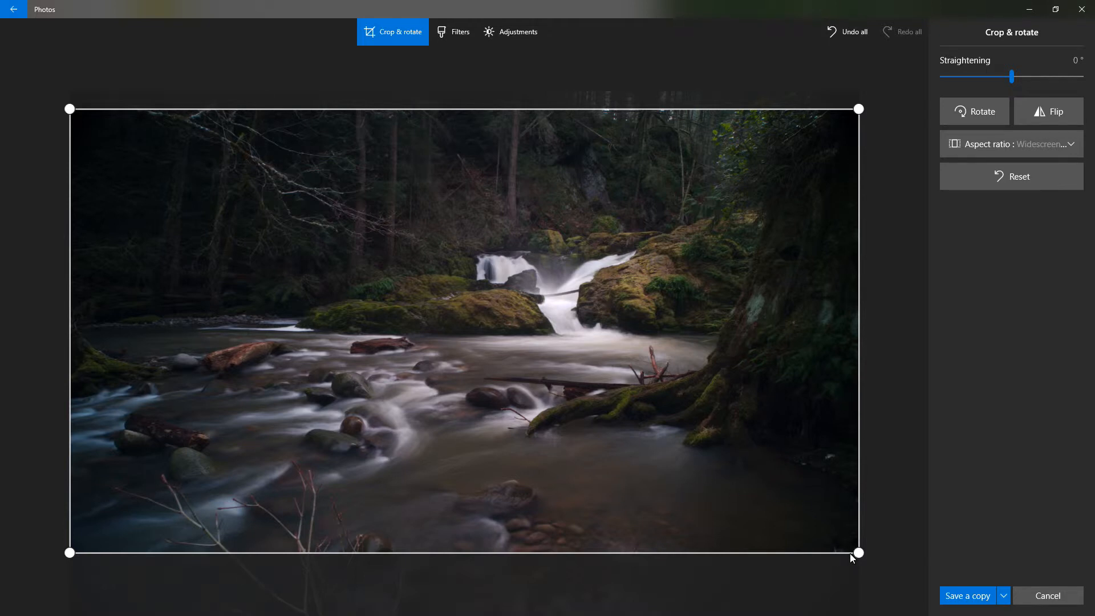
left_click_drag(777, 388, 776, 405)
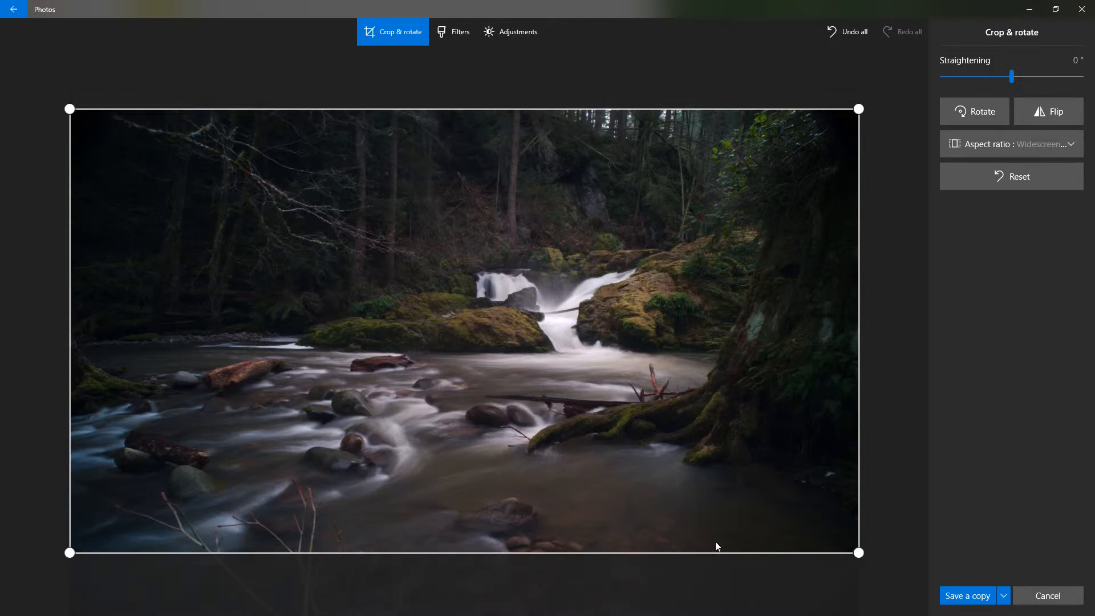
left_click(460, 443)
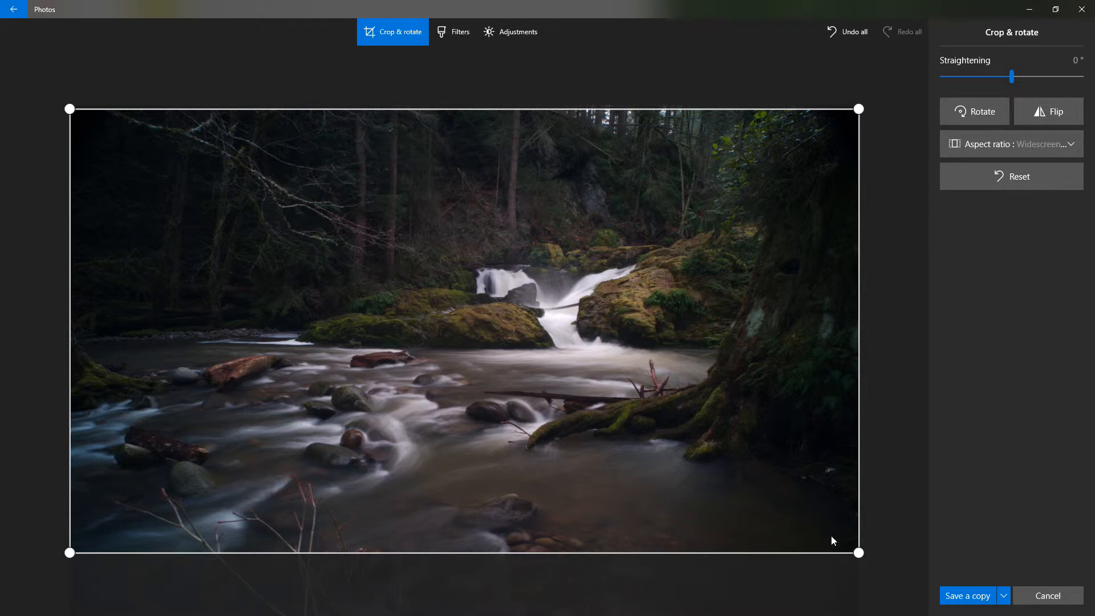
left_click_drag(741, 422, 740, 348)
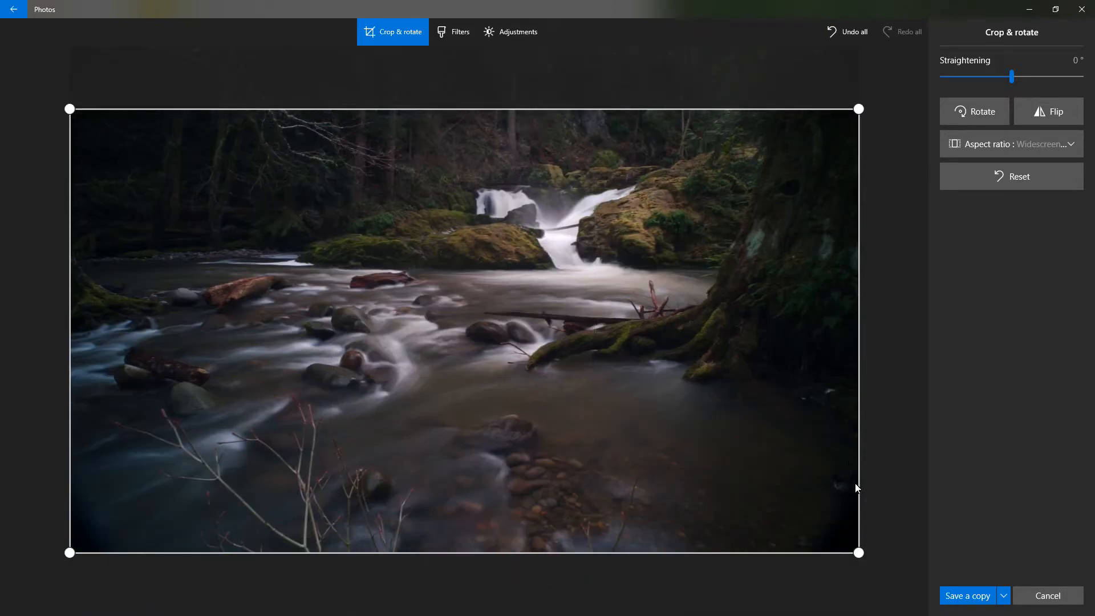
left_click_drag(605, 271, 628, 373)
left_click(619, 402)
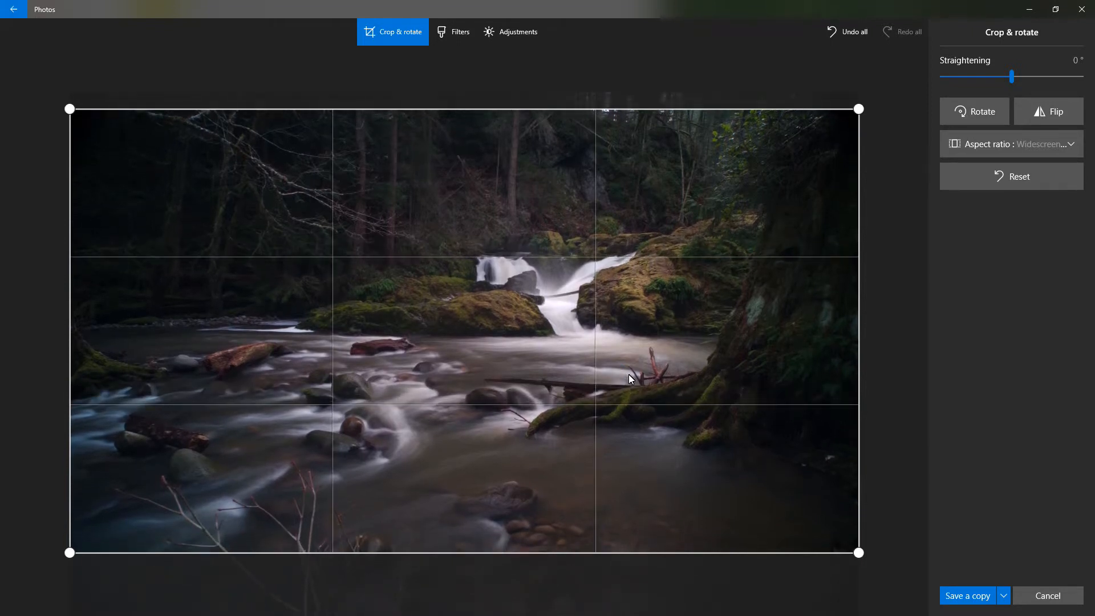
Step: Tighten the crop slightly from its lower-right corner and shift the photo up a little within the frame
left_click_drag(862, 554, 836, 544)
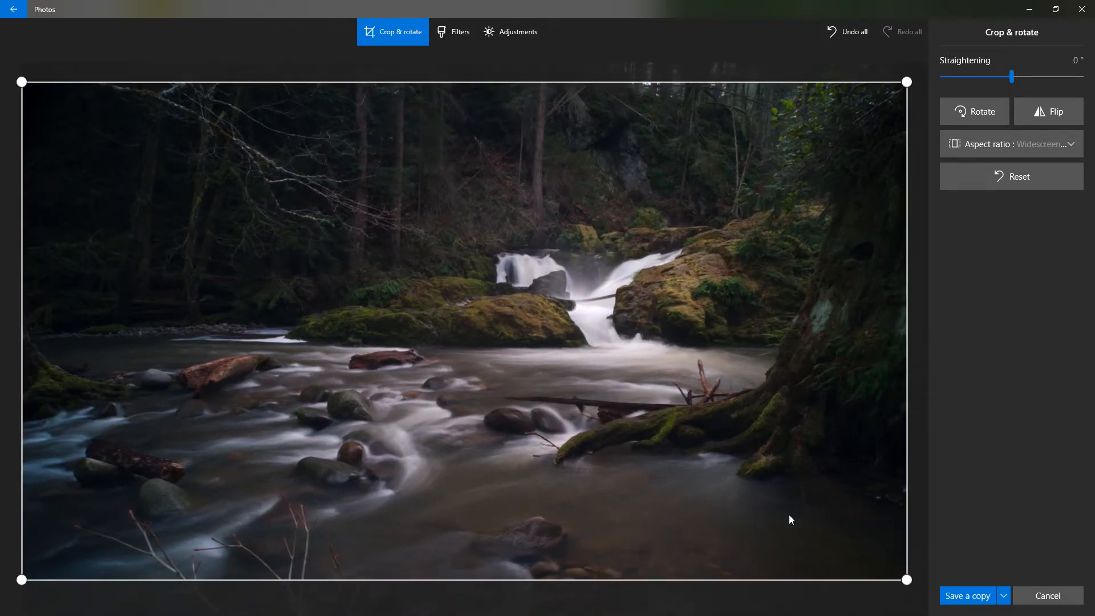
left_click_drag(633, 362, 641, 342)
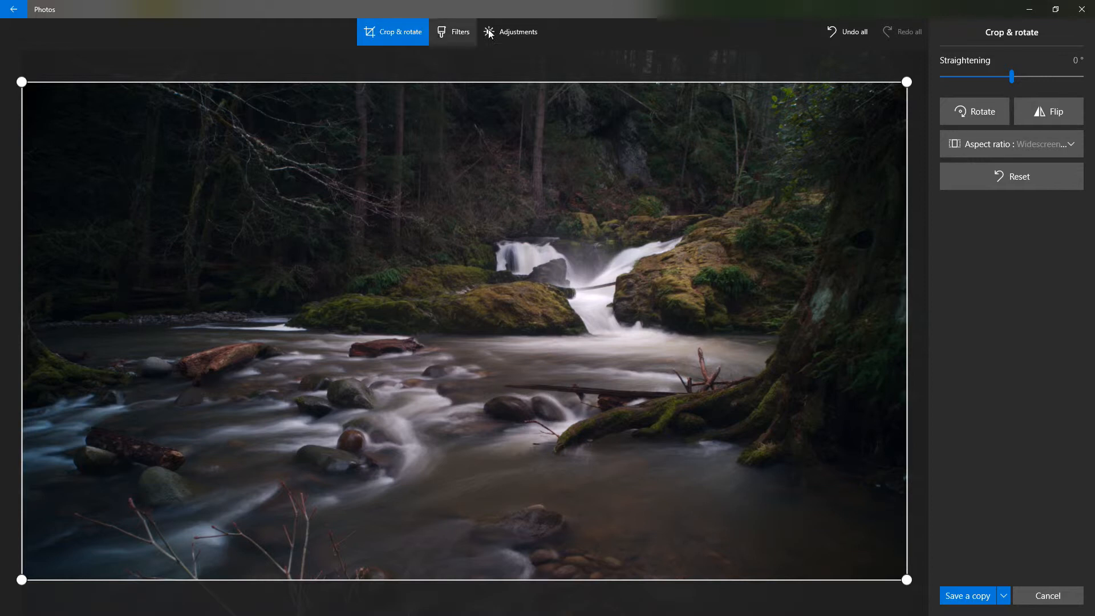
Step: Test the photo's overall Light adjustment down to -100, and settle on -5
left_click(513, 33)
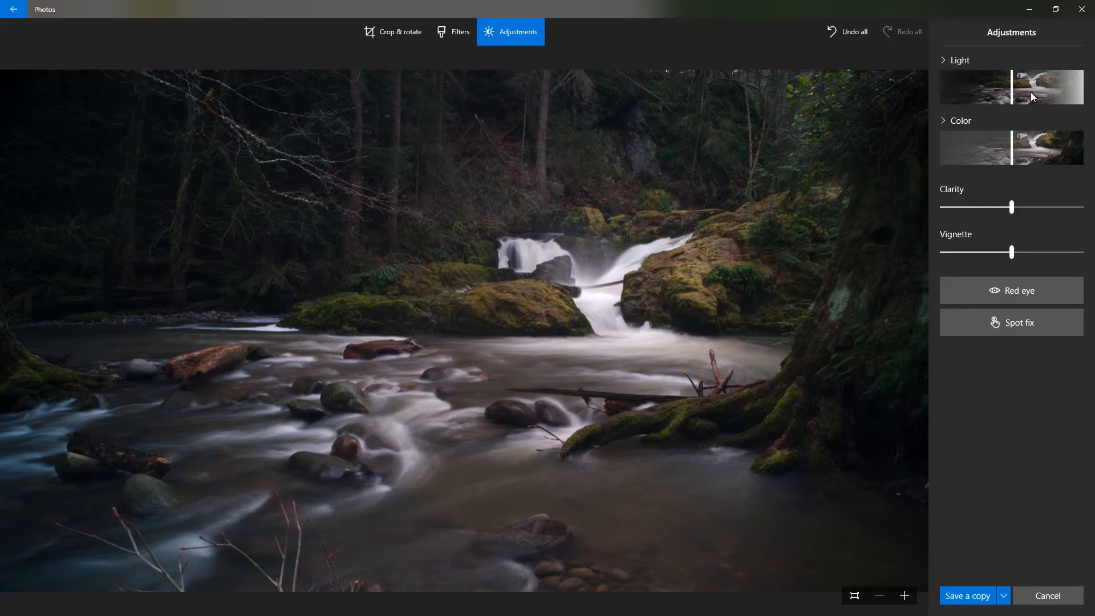
mouse_move(1011, 96)
left_mouse_down()
mouse_move(1027, 98)
mouse_move(992, 99)
left_mouse_up()
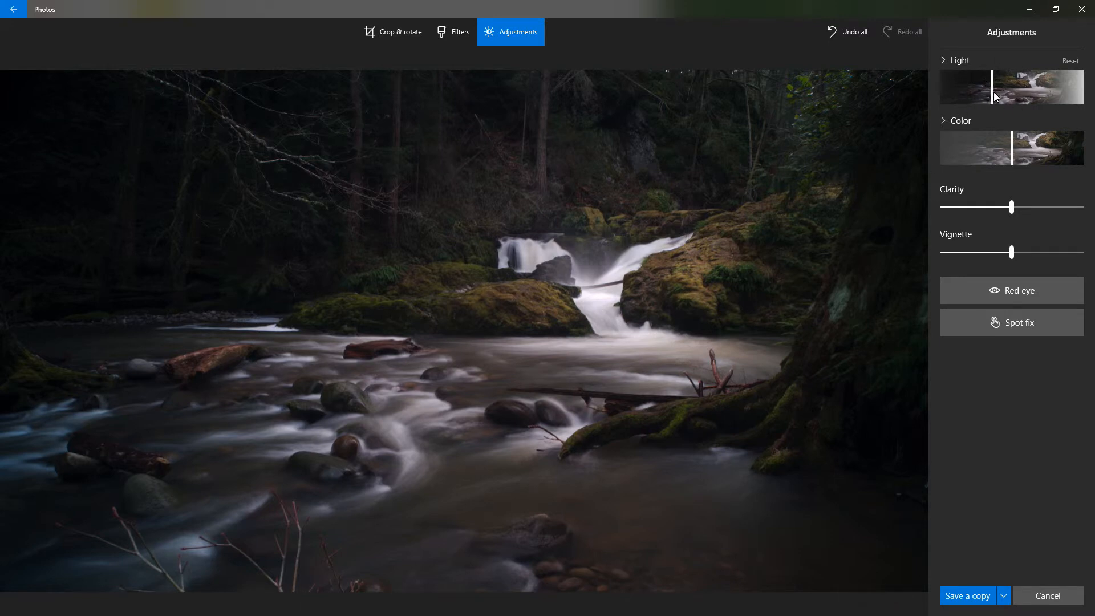
left_click_drag(994, 95, 939, 99)
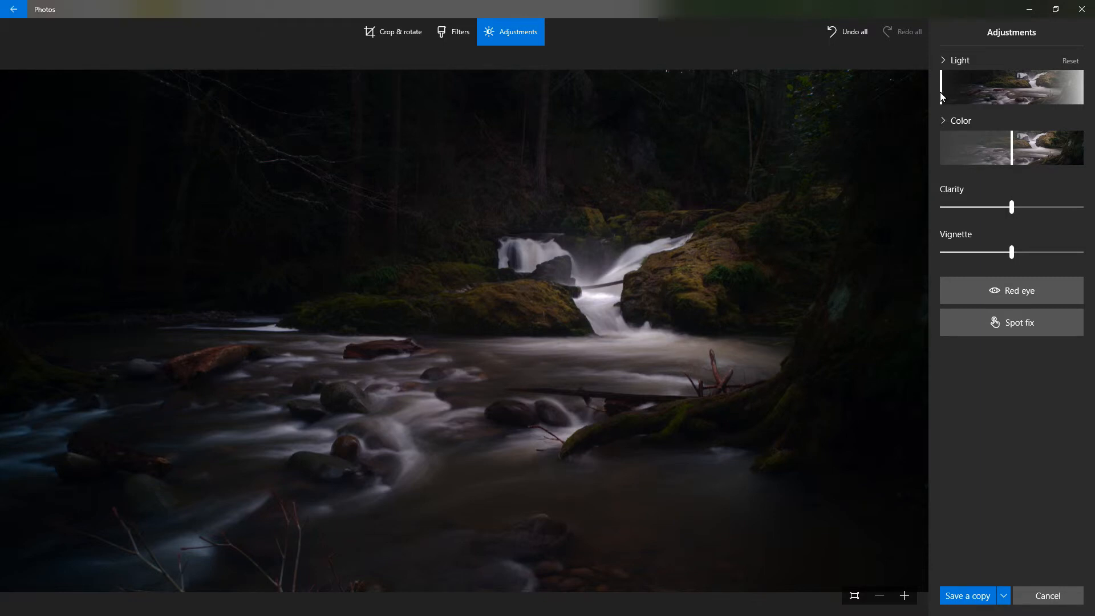
left_click_drag(941, 93, 942, 95)
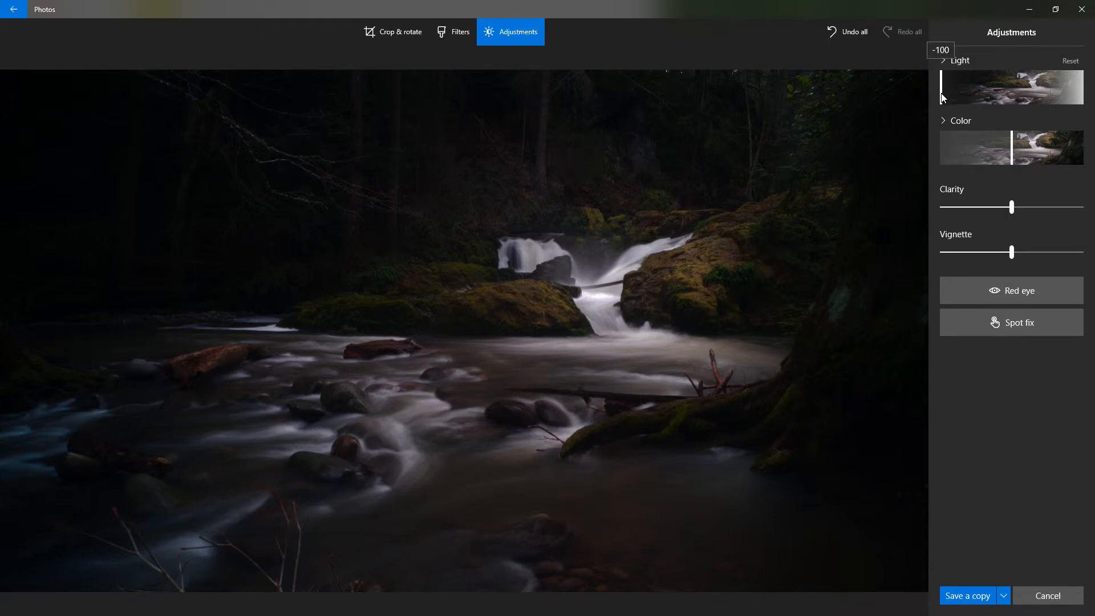
left_click_drag(942, 95, 1009, 101)
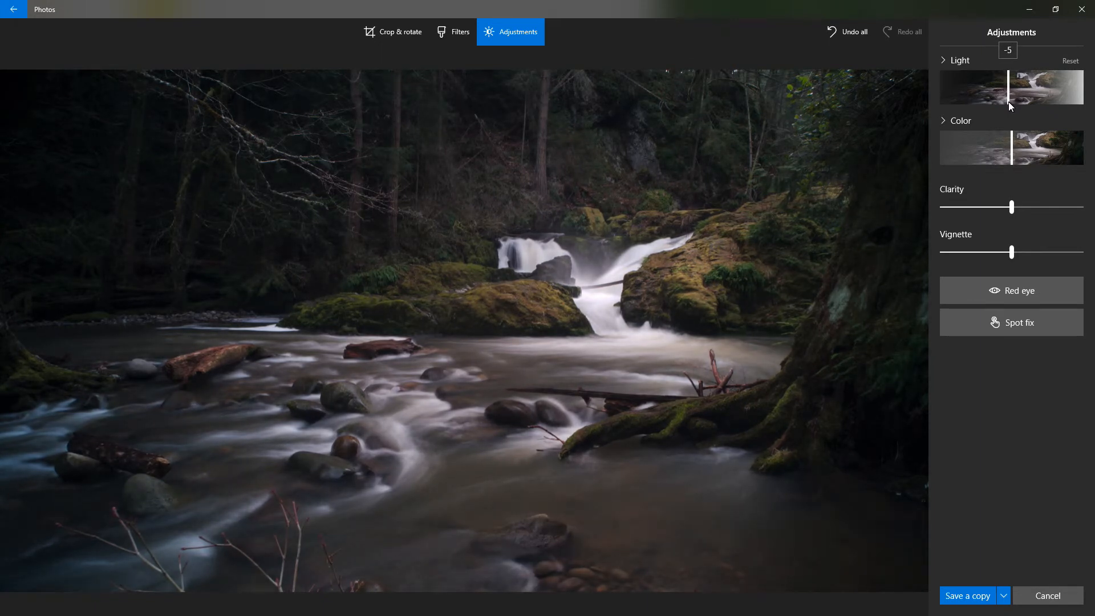
Step: Try the detailed Contrast setting near its maximum, and settle on a moderate increase above neutral
left_click(944, 62)
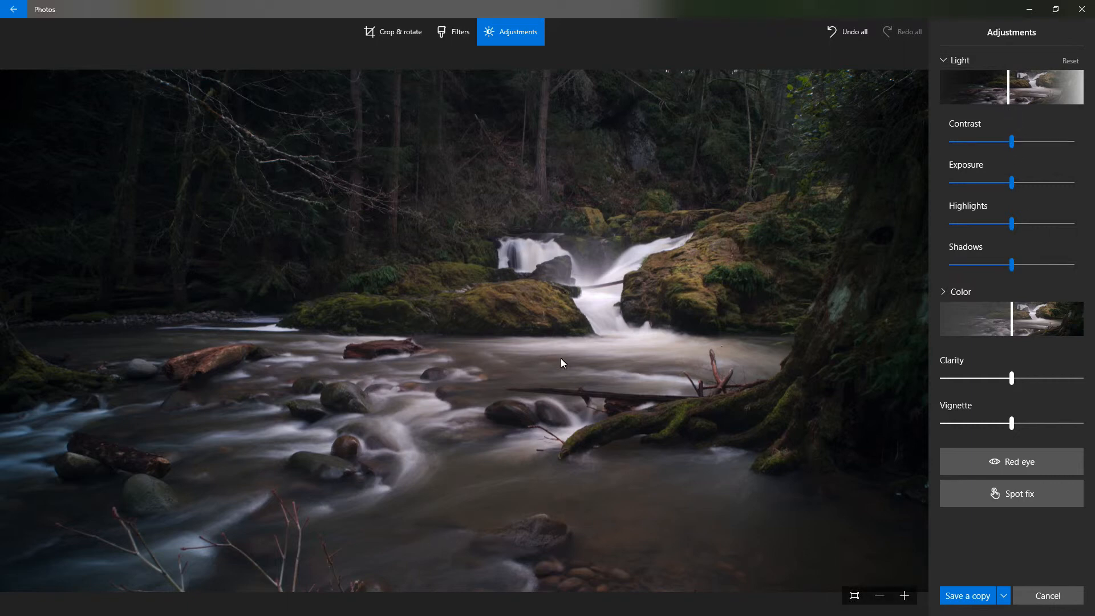
left_click_drag(1012, 142, 1031, 146)
left_click_drag(1030, 143, 1072, 147)
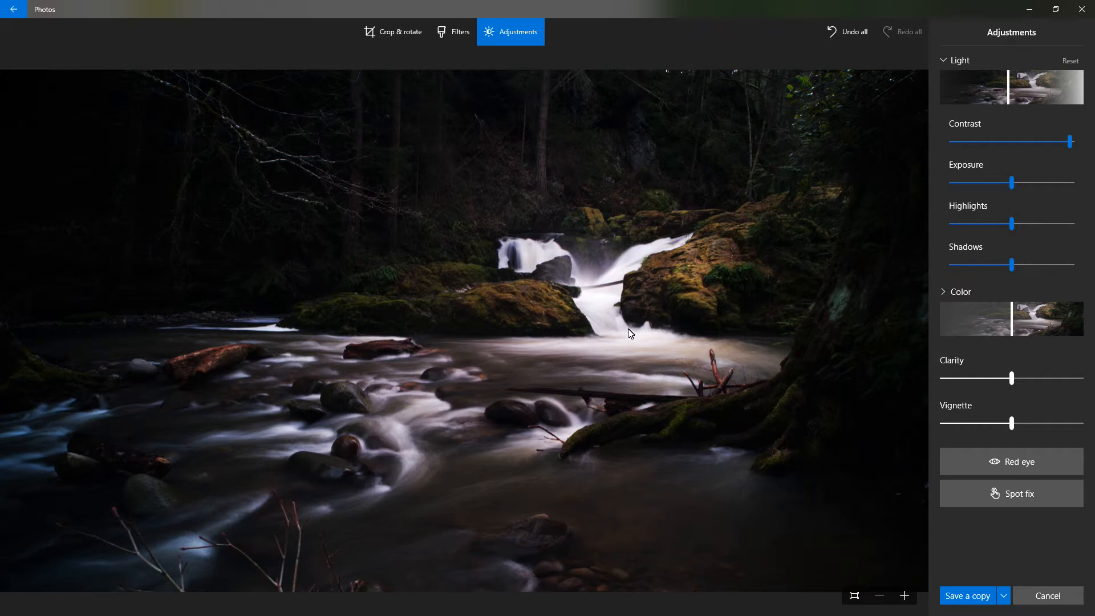
left_click_drag(1071, 144, 1040, 144)
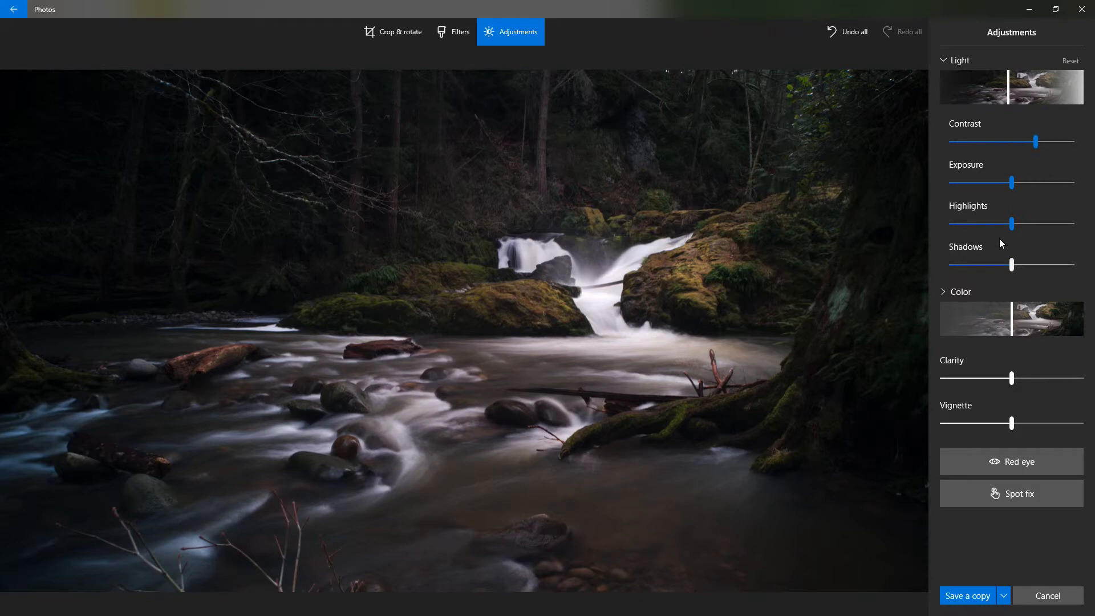
Step: Try Highlights at both its maximum and minimum, and settle just above neutral
left_click(1012, 226)
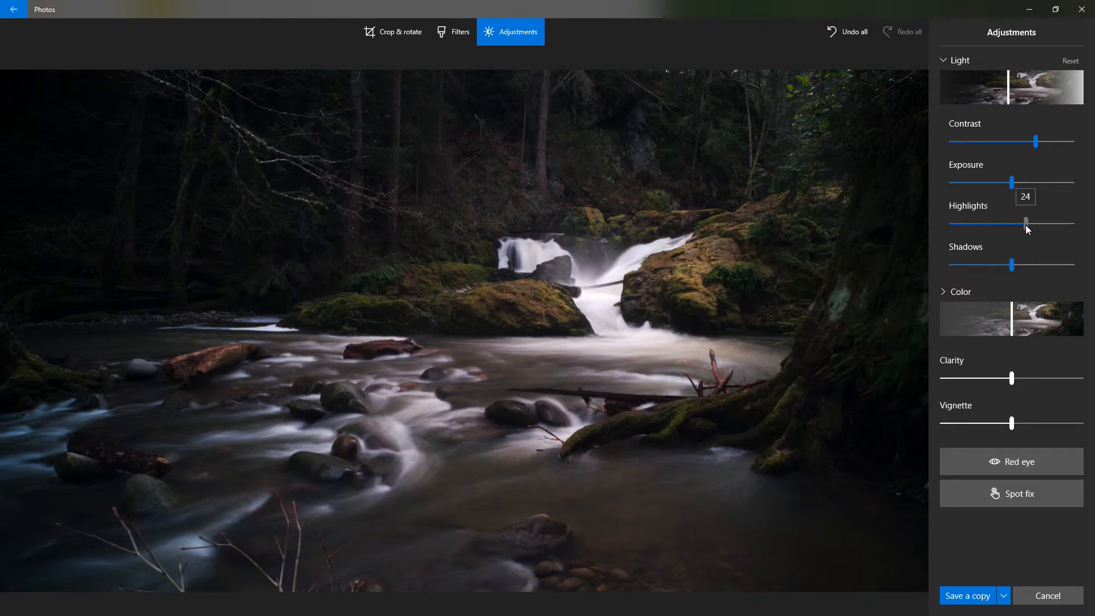
mouse_move(1027, 225)
left_mouse_down()
mouse_move(1044, 224)
mouse_move(1010, 228)
left_mouse_up()
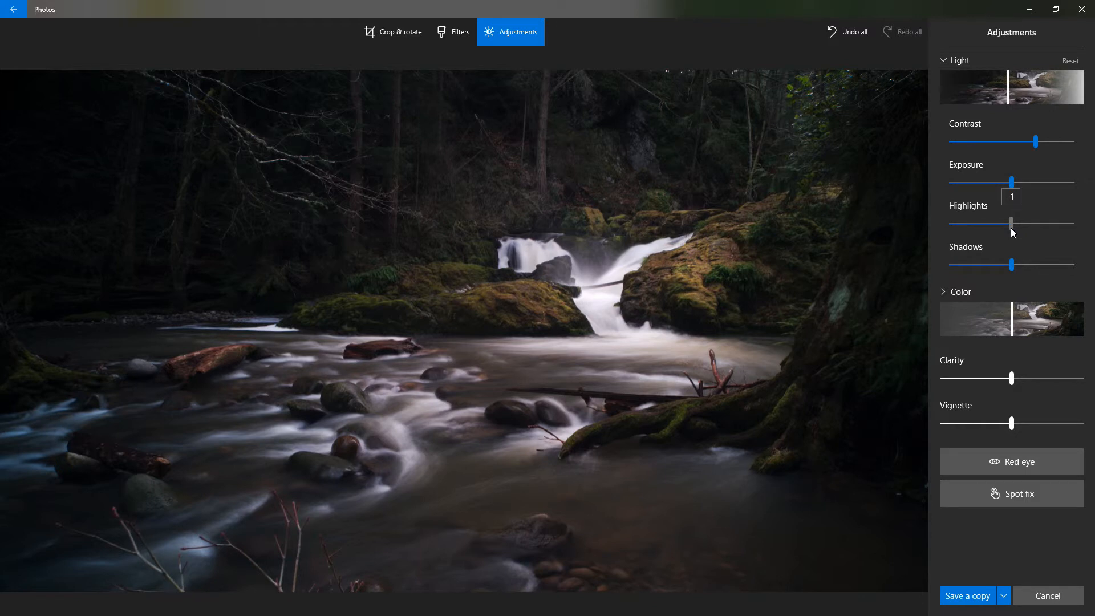
left_click_drag(1011, 228, 1078, 223)
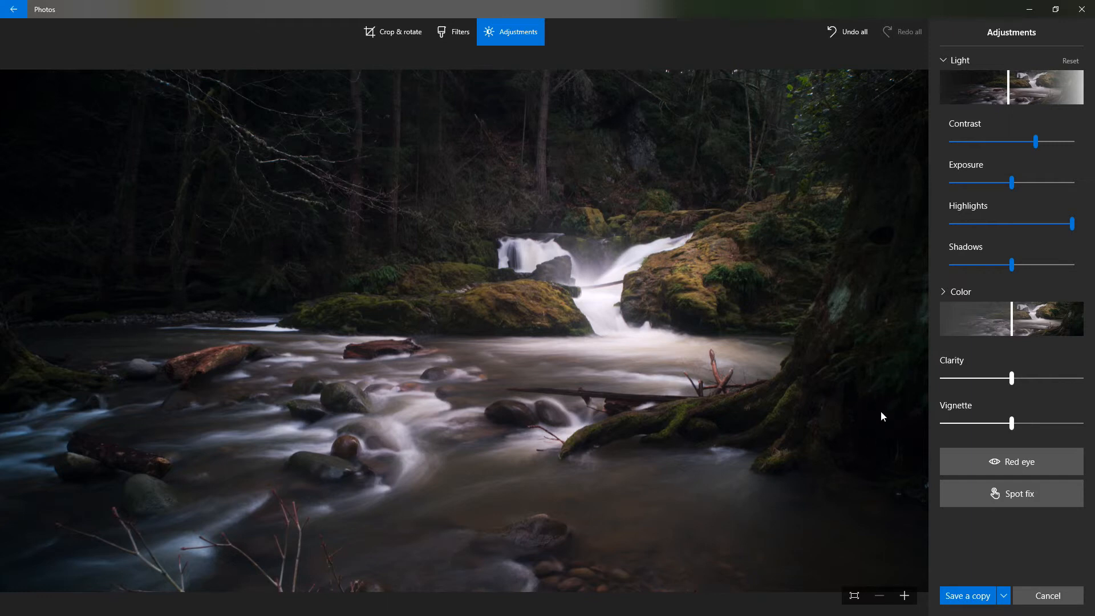
left_click_drag(1070, 223, 951, 227)
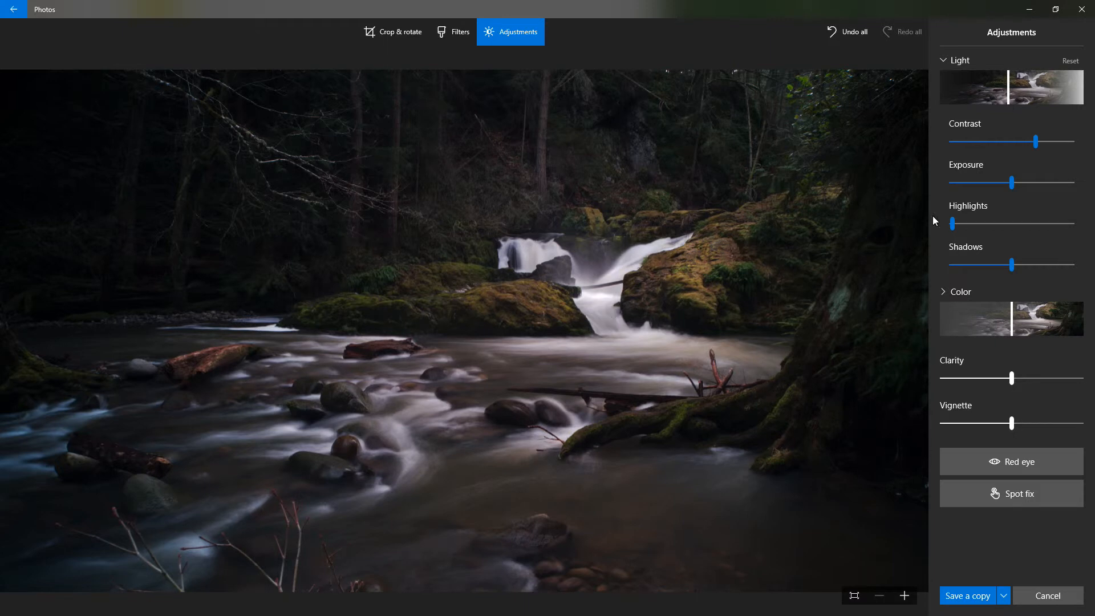
left_click_drag(953, 225, 1014, 216)
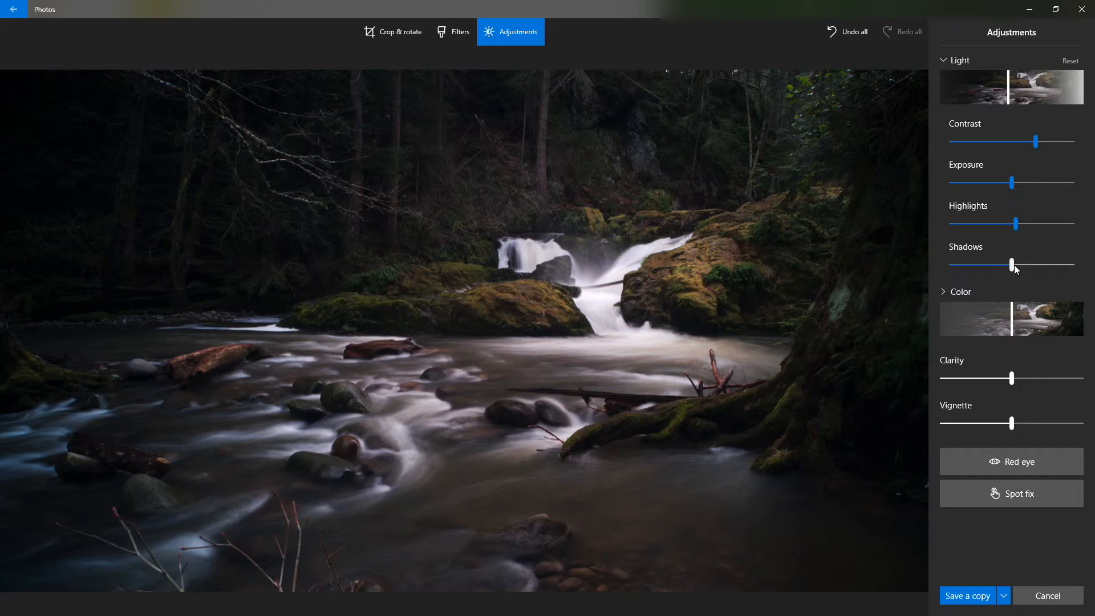
Step: Try Shadows at -50 and at 100, and settle just below neutral
mouse_move(1014, 264)
left_mouse_down()
mouse_move(1029, 266)
mouse_move(995, 264)
left_mouse_up()
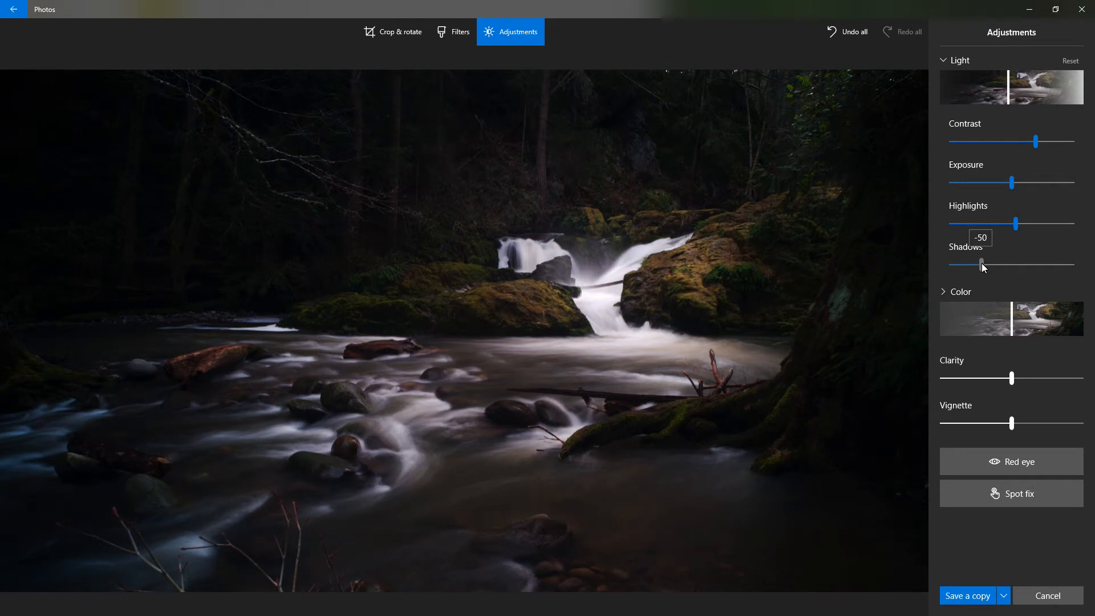
left_click_drag(982, 265, 1076, 274)
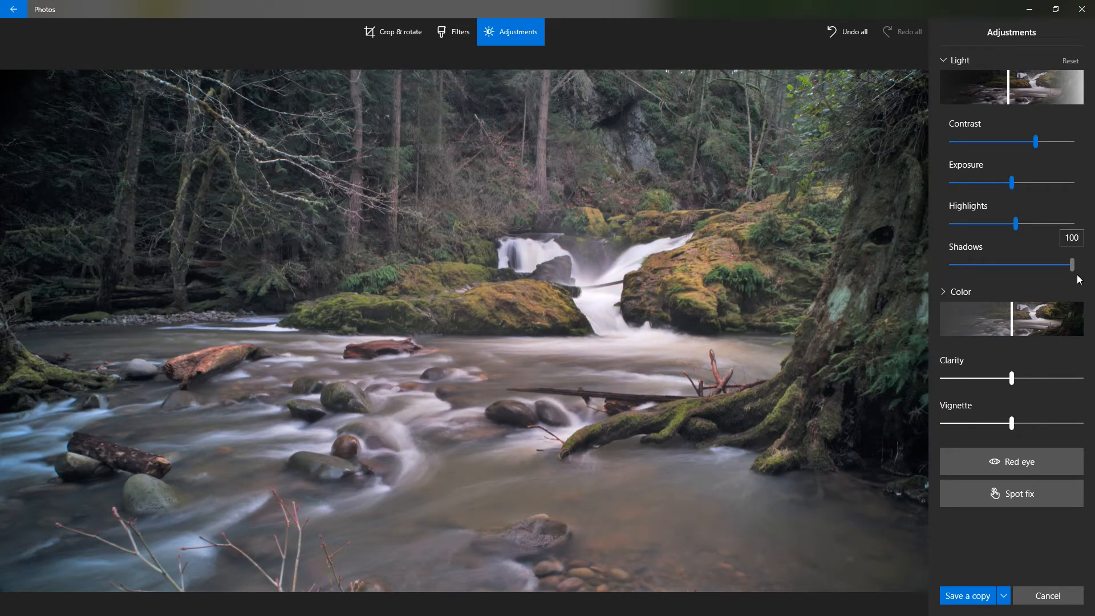
left_click_drag(1077, 274, 1003, 266)
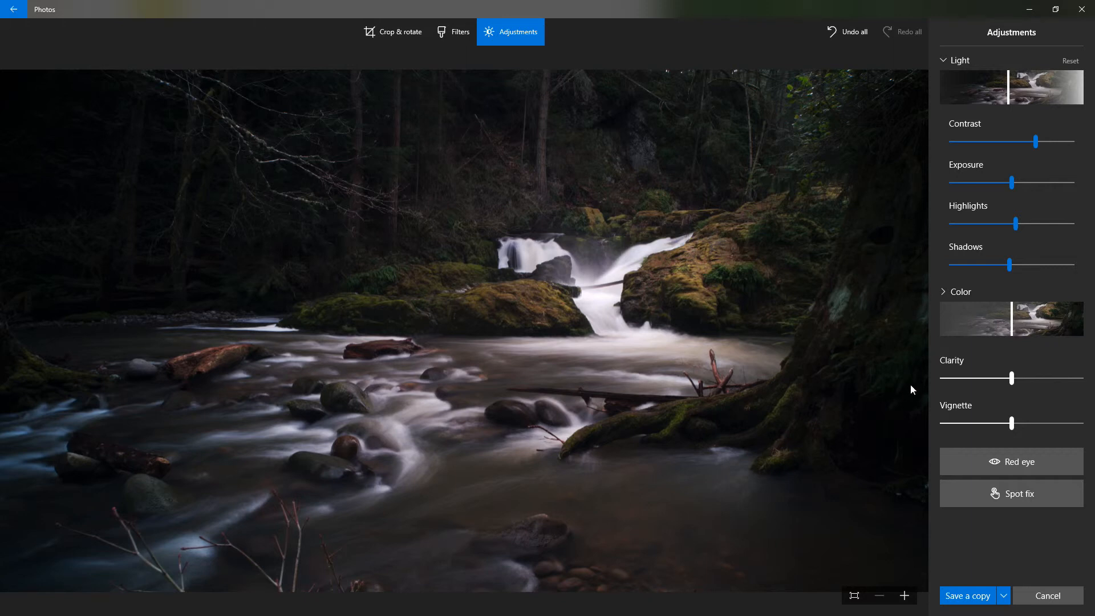
Step: Raise the overall Color adjustment well above neutral and expand its detailed Tint and Warmth settings
left_click_drag(1011, 324, 1053, 323)
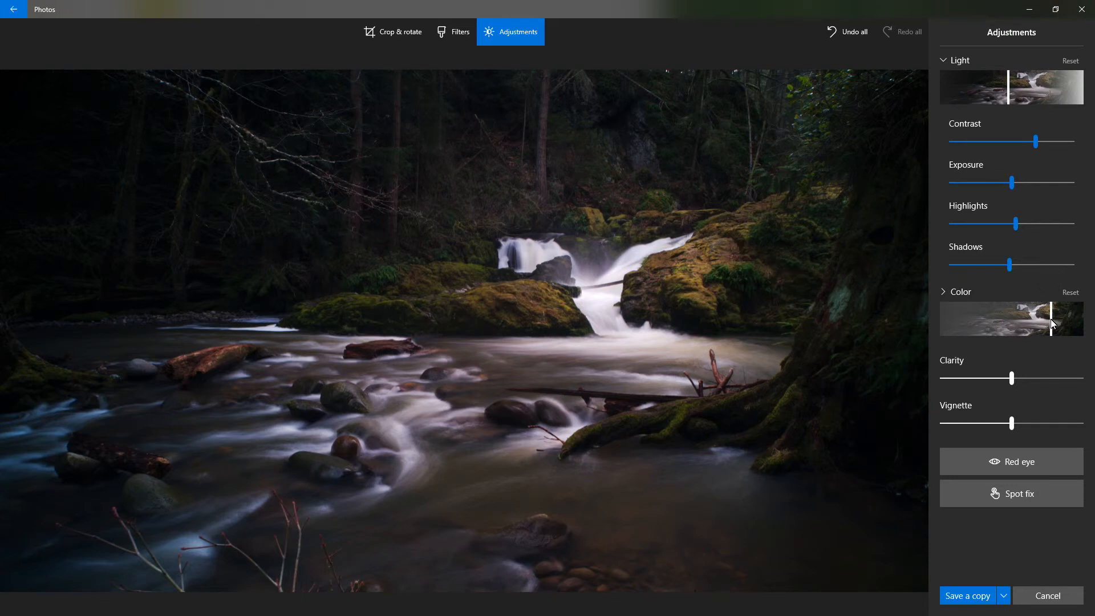
left_click_drag(1053, 324, 1057, 326)
left_click(944, 293)
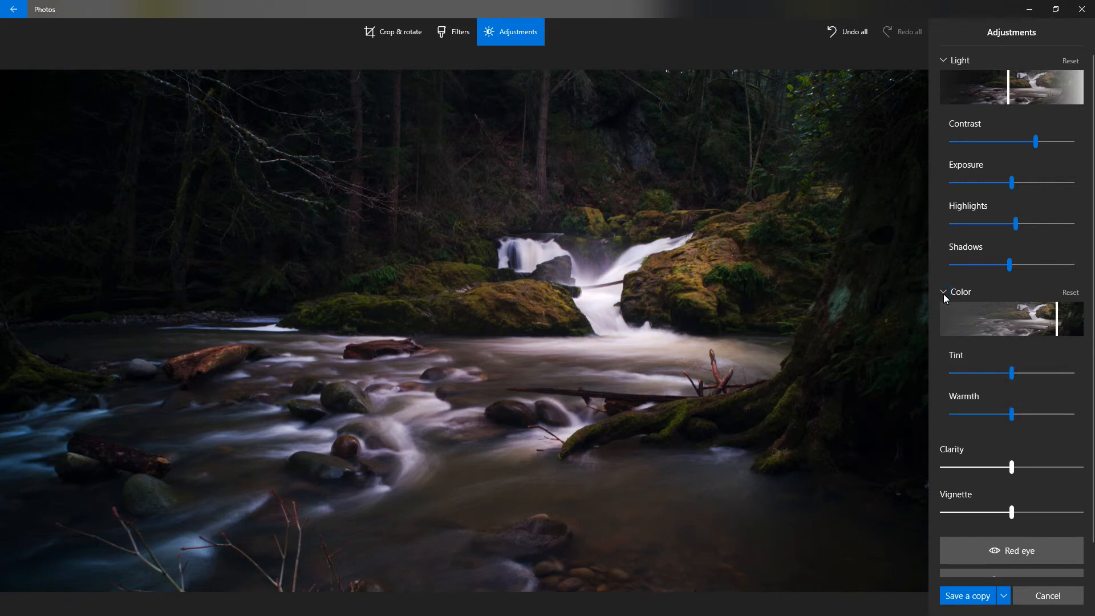
Step: Collapse the detailed Color settings and raise Clarity slightly above neutral
left_click(945, 292)
left_click(1012, 379)
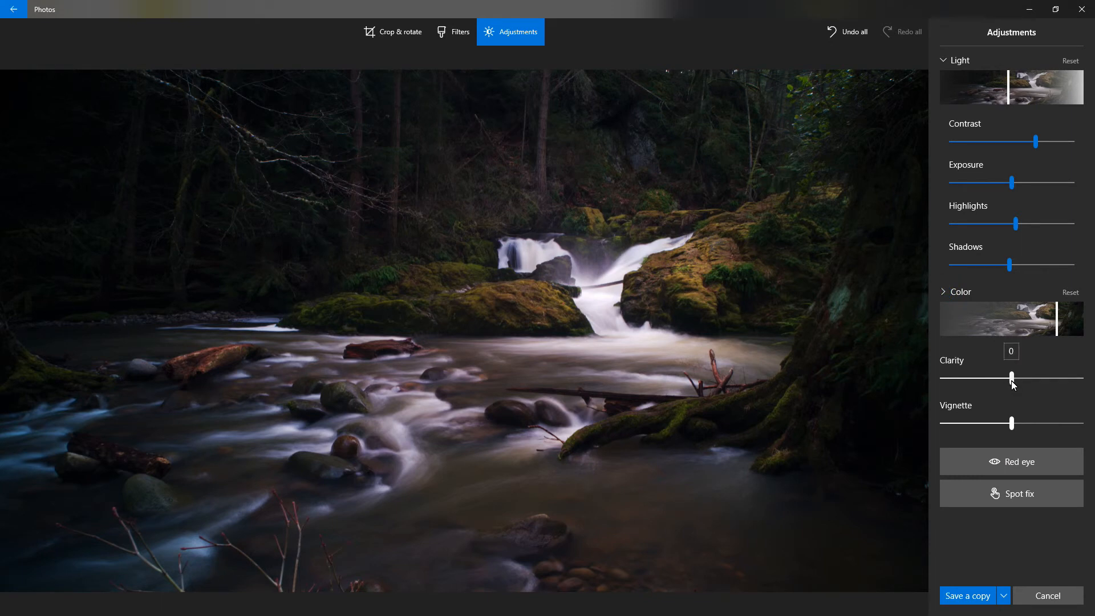
left_click_drag(1014, 381, 1020, 379)
Step: Examine the clarity effect up close across the mossy roots, rocks and waterfall, and return to the full photo
scroll(681, 421, "up", 3)
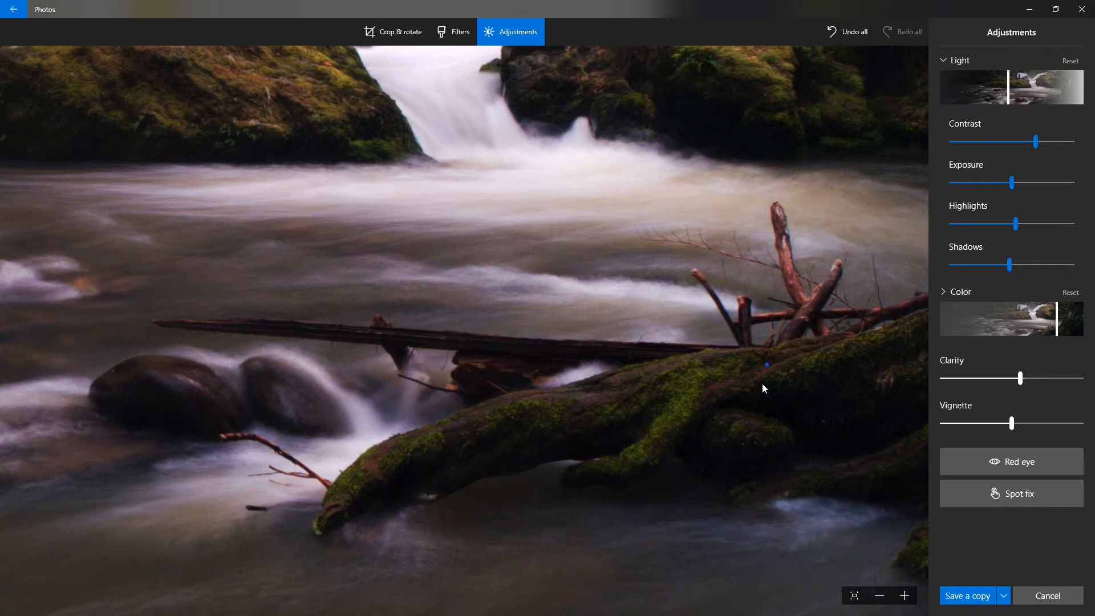
left_click_drag(762, 384, 693, 528)
left_click_drag(572, 140, 425, 204)
left_click_drag(674, 105, 215, 197)
left_click_drag(596, 433, 655, 176)
left_click_drag(442, 123, 557, 215)
double_click(559, 216)
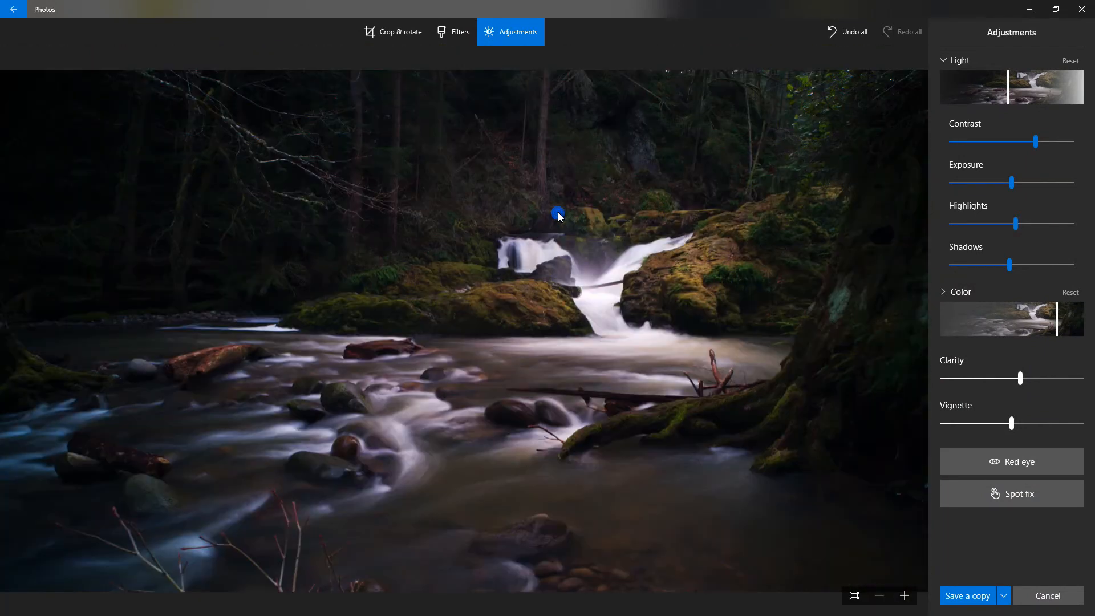
Step: Try a stronger Vignette, and settle on a slight increase above neutral
left_click(1012, 423)
left_click_drag(1013, 423, 1026, 422)
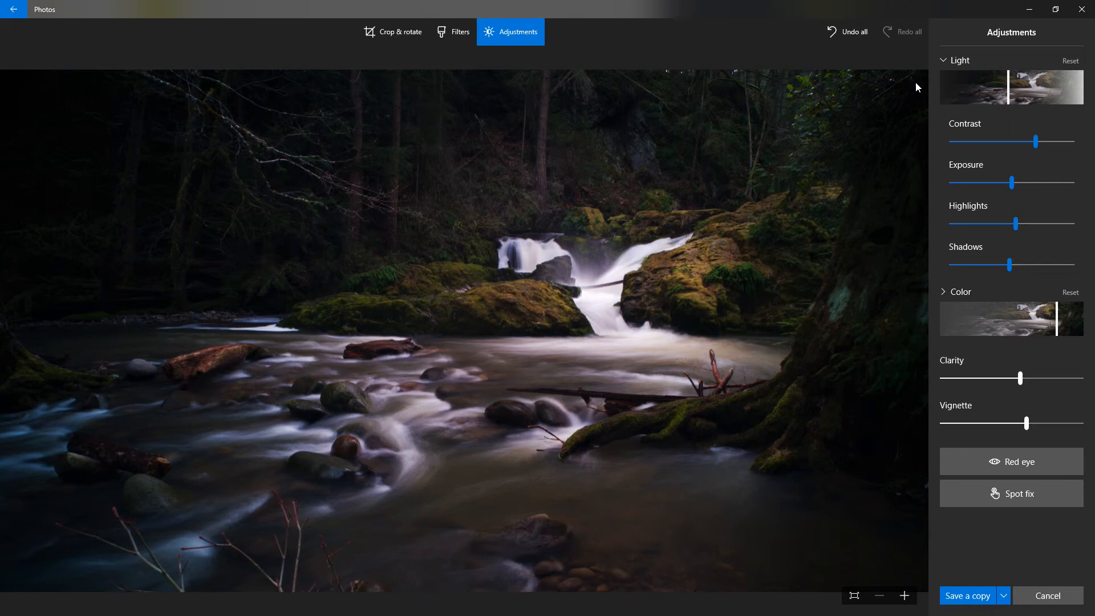
left_click_drag(1030, 425, 1021, 425)
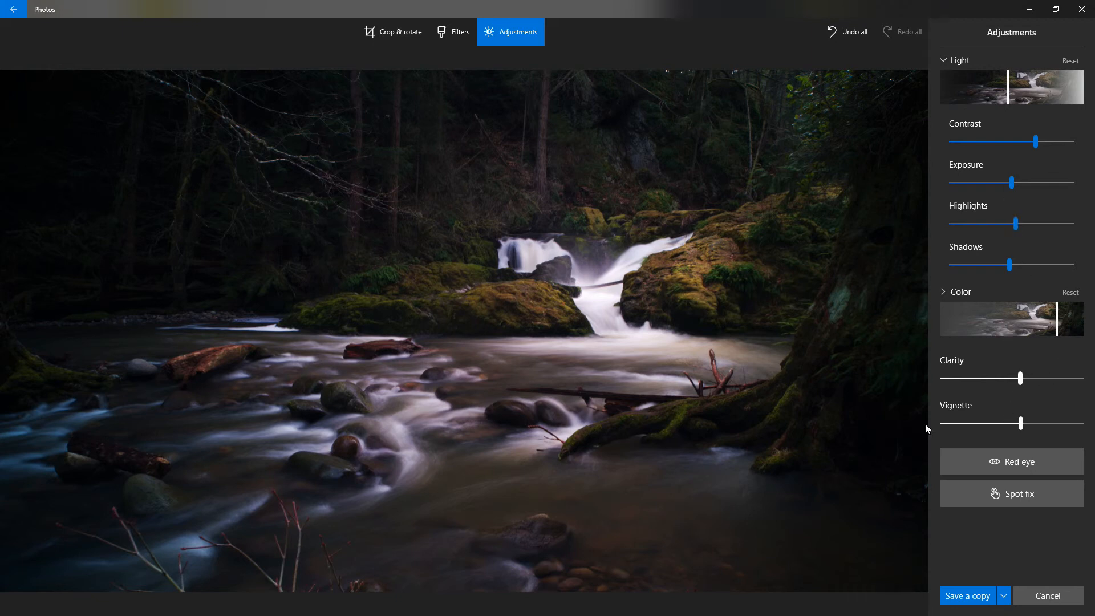
Step: Set the photo's Highlights to -100
left_click(1014, 227)
left_click_drag(1013, 228, 940, 223)
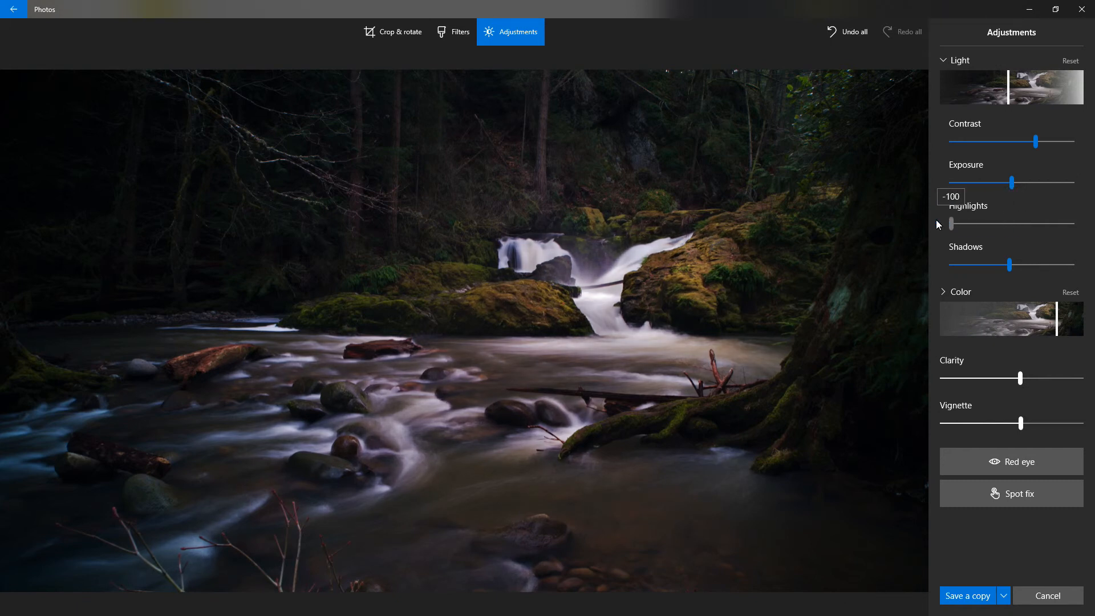
left_click_drag(936, 220, 937, 221)
Step: Raise Exposure moderately above neutral and lower Shadows a little further below neutral
left_click(1013, 186)
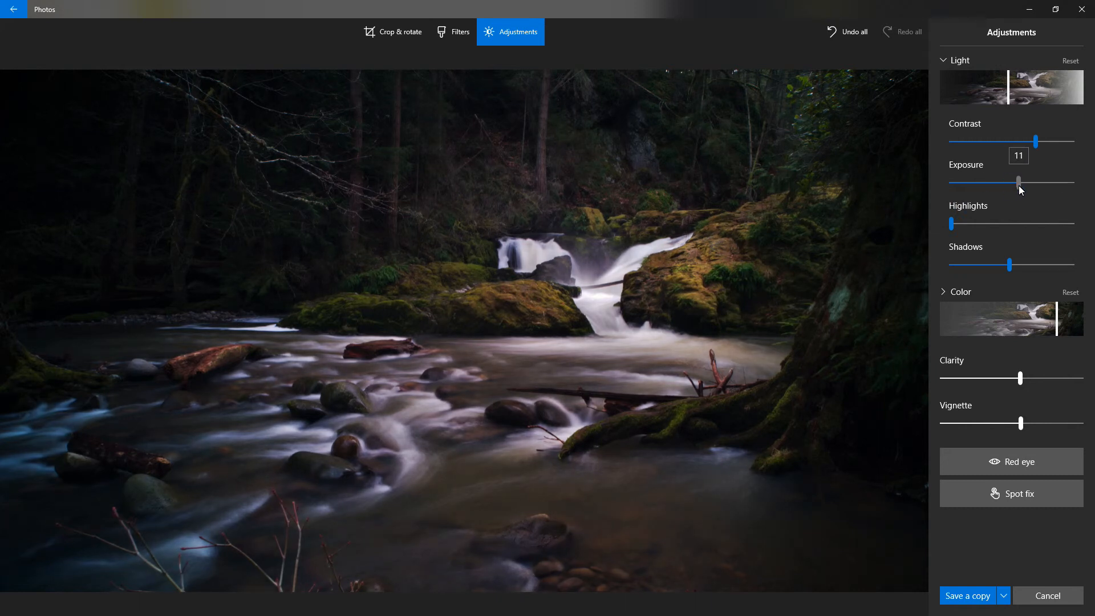
left_click_drag(1024, 186, 1024, 186)
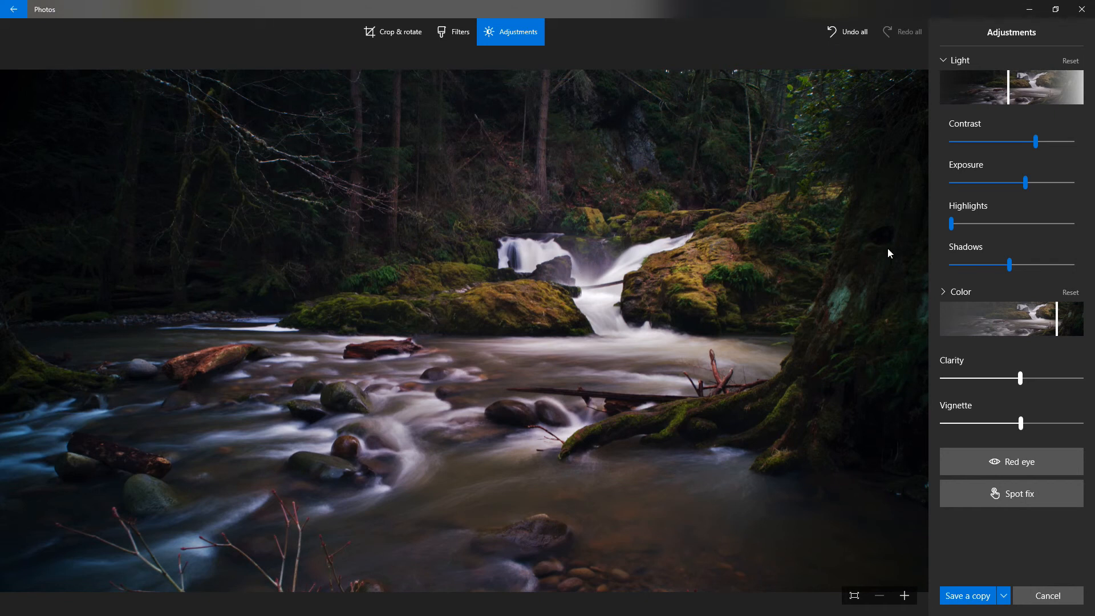
left_click(1007, 263)
left_click_drag(1014, 264, 997, 268)
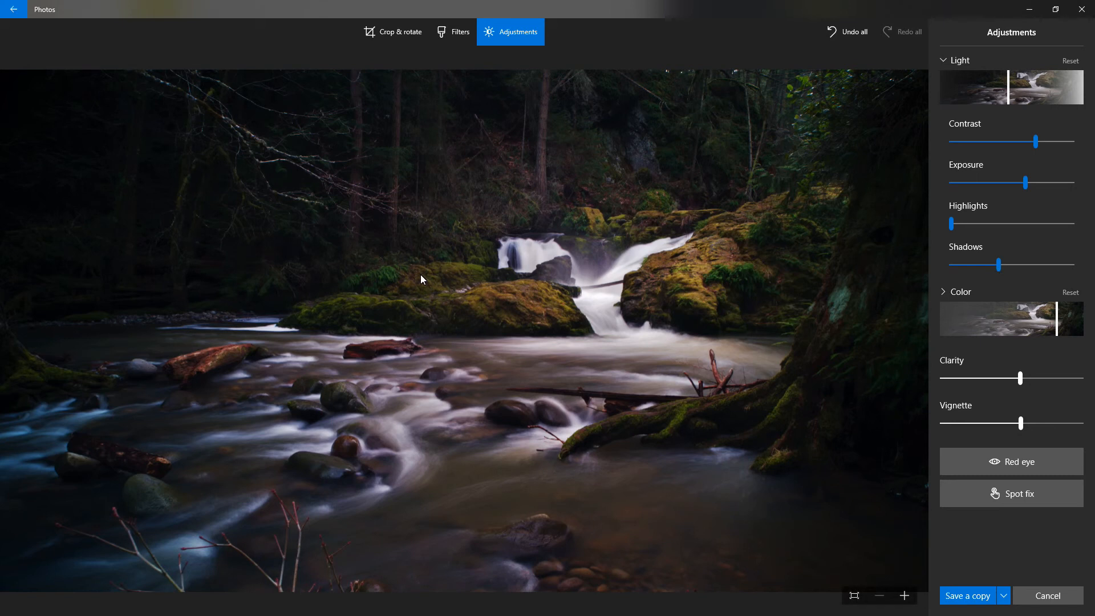
Step: Bring up the option to save the edits over the original photo
left_click(1003, 596)
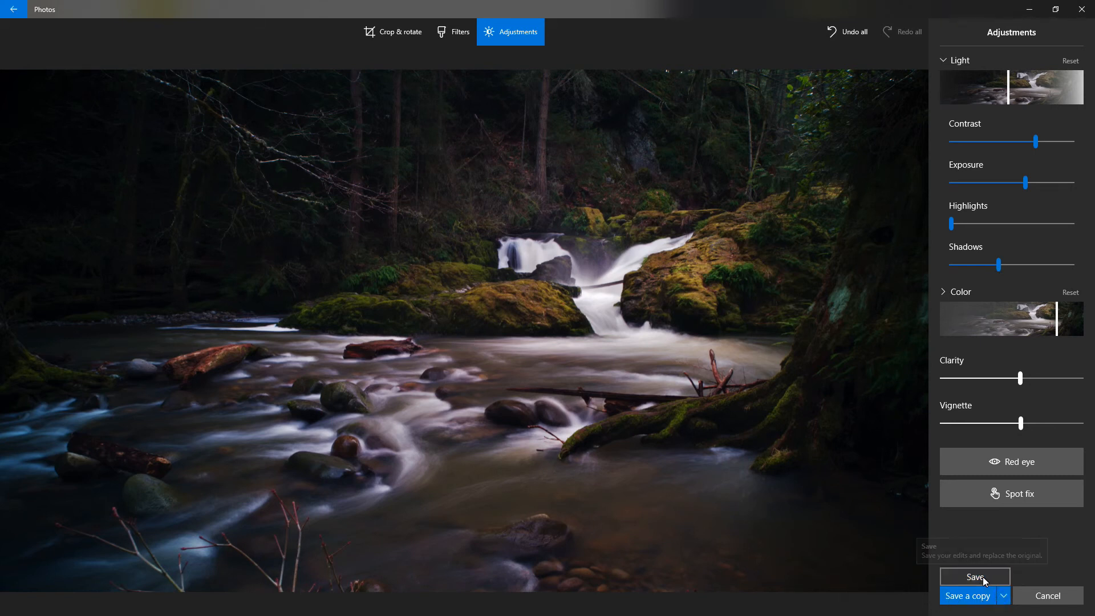
left_click(984, 577)
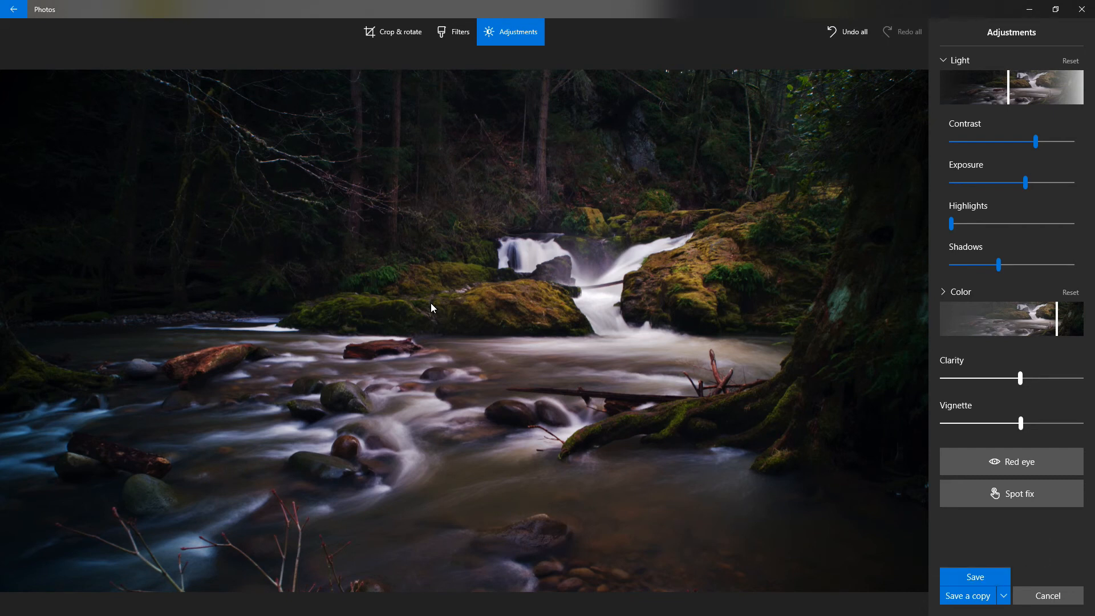